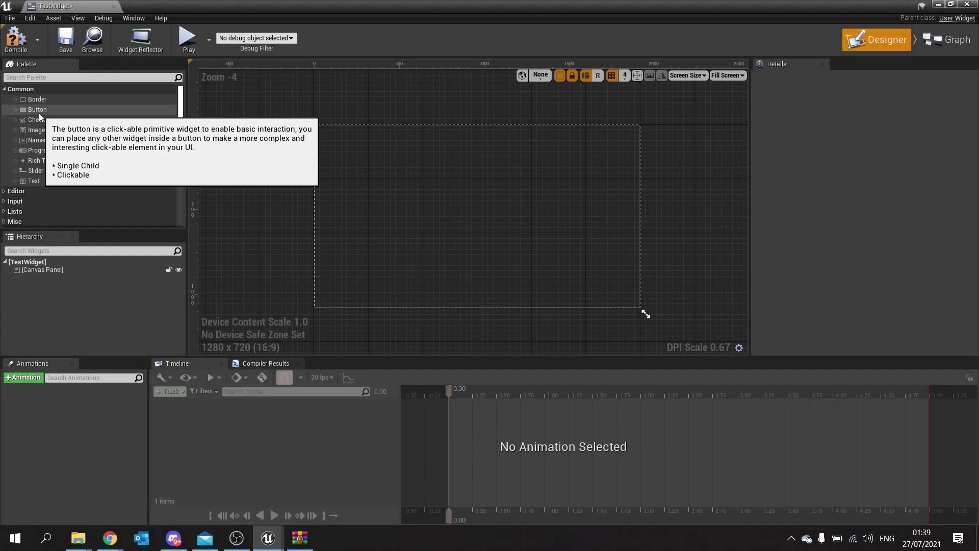
Step: Add a button to the canvas, resize it to 547.45 × 250.21, and move it to 1240, 748
left_click_drag(39, 114, 346, 183)
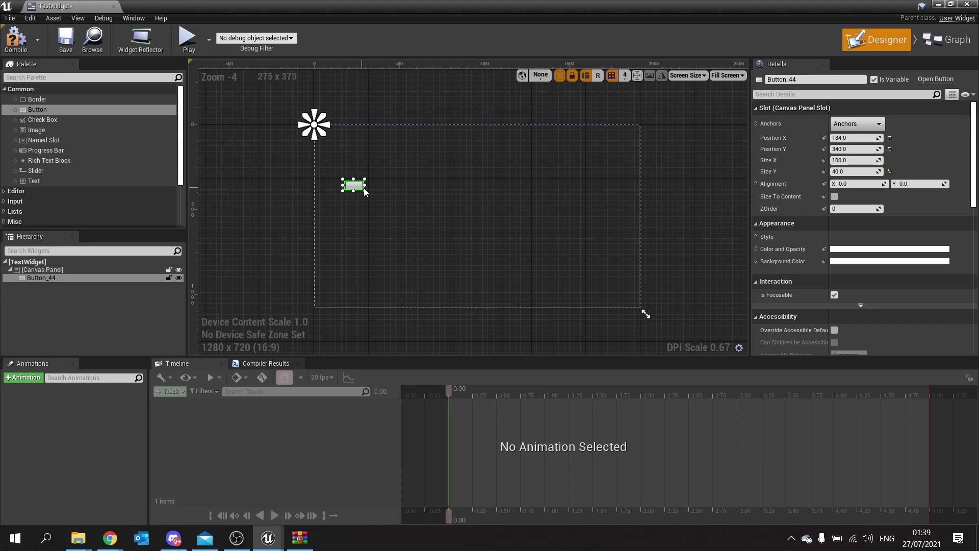
left_click_drag(366, 192, 448, 232)
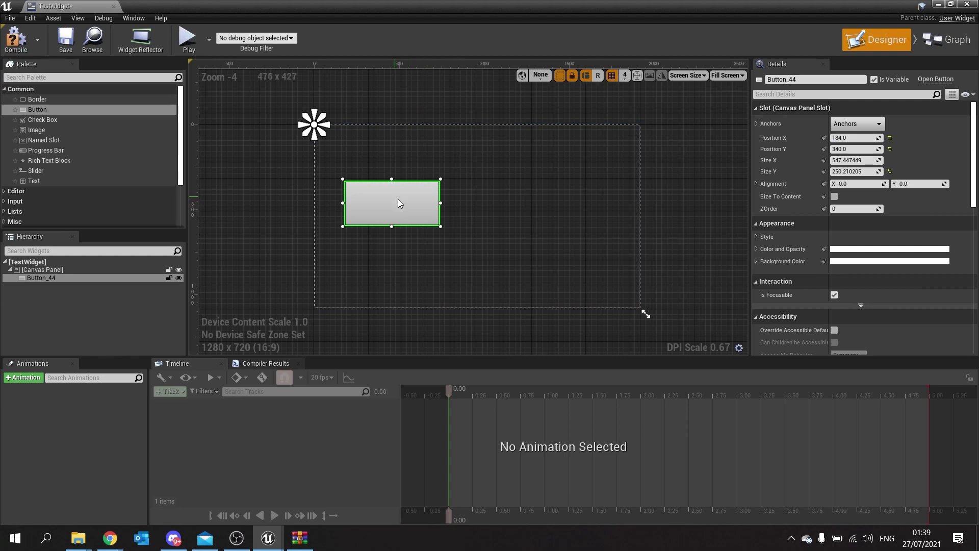
left_click_drag(403, 200, 582, 269)
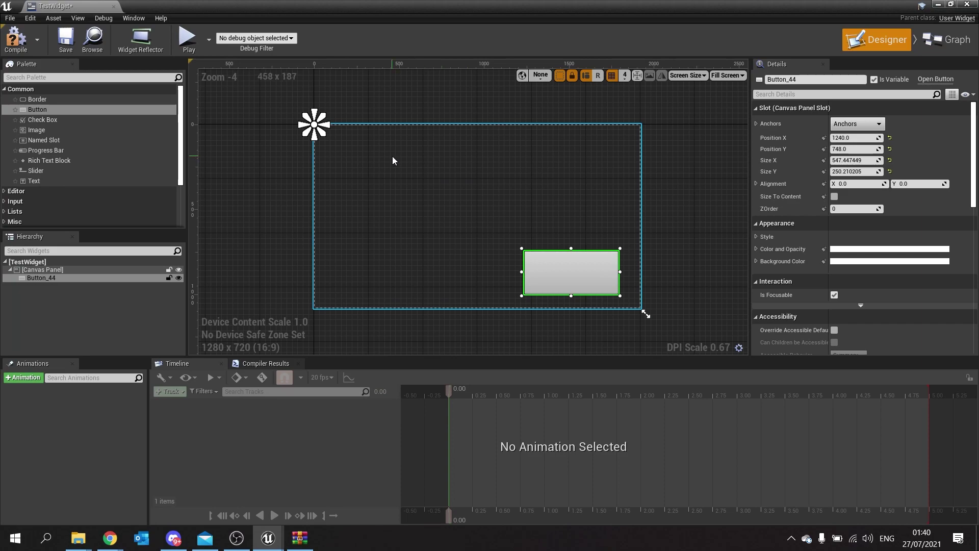
Step: Anchor Button_44 bottom-right and settle it in the lower-right at -649.92, -413.08
left_click(875, 128)
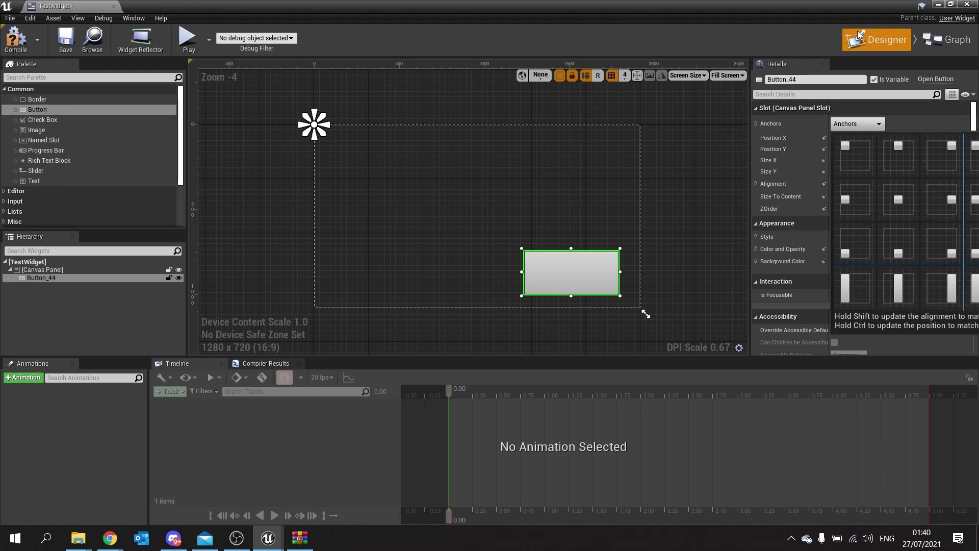
left_click_drag(750, 7, 544, 75)
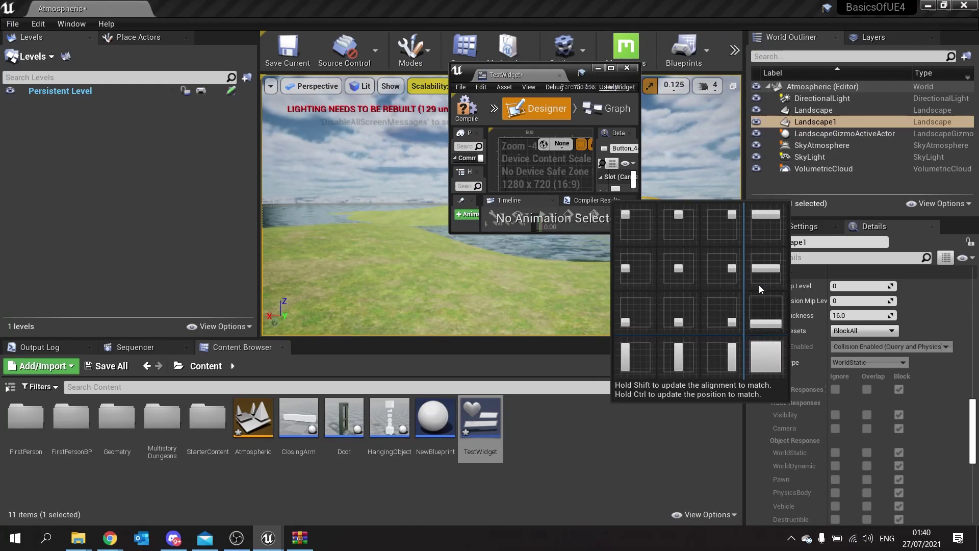
left_click(610, 69)
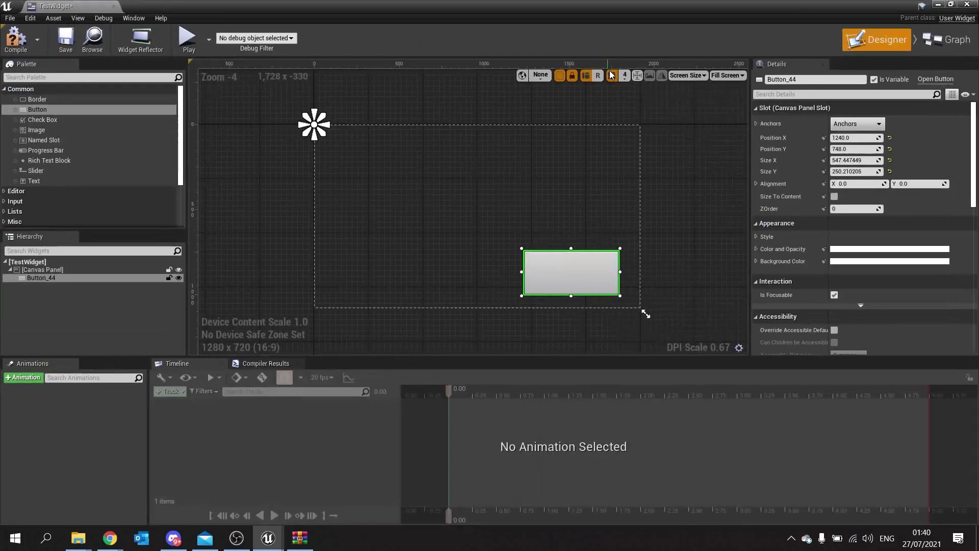
left_click(845, 126)
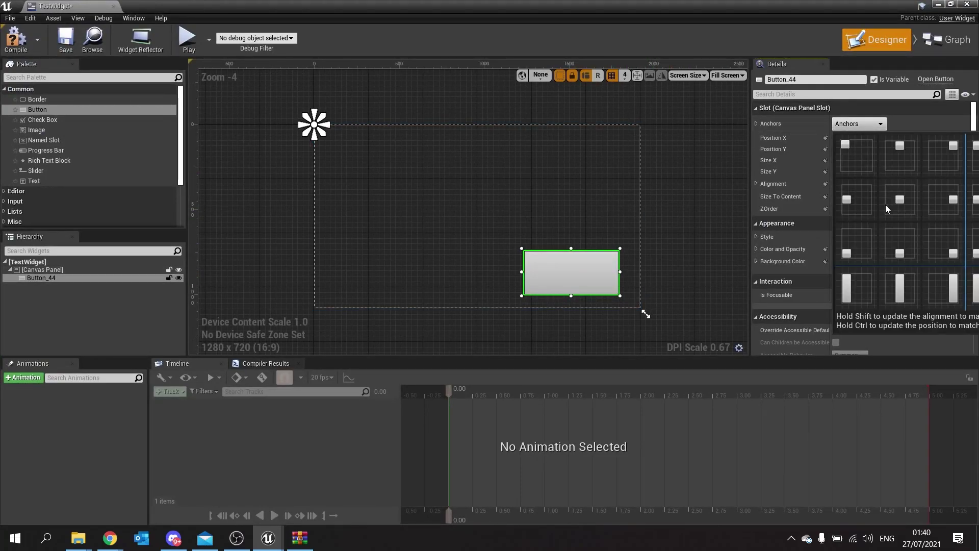
left_click(942, 253)
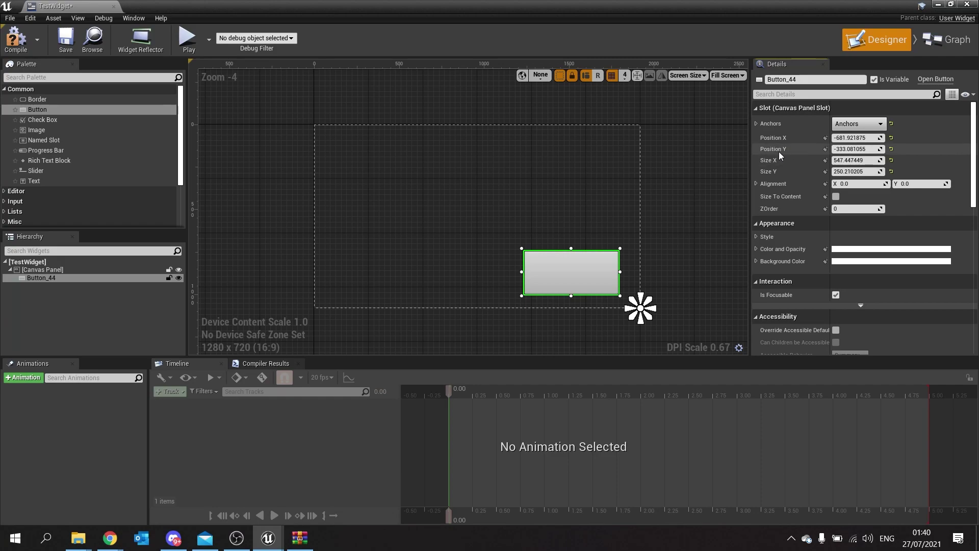
mouse_move(589, 264)
left_mouse_down()
mouse_move(592, 225)
mouse_move(585, 247)
mouse_move(604, 240)
mouse_move(586, 258)
left_mouse_up()
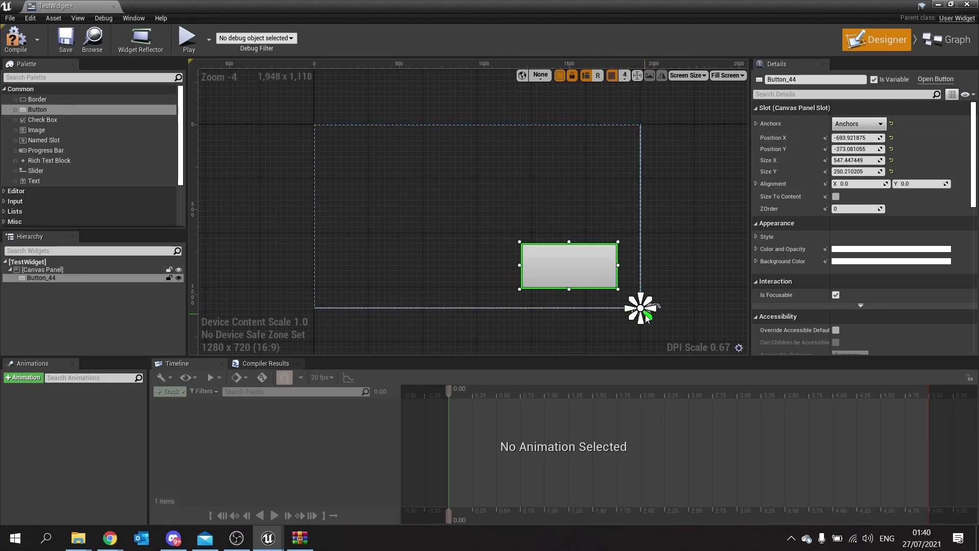
mouse_move(576, 267)
left_mouse_down()
mouse_move(591, 255)
mouse_move(538, 220)
mouse_move(555, 227)
mouse_move(580, 266)
left_mouse_up()
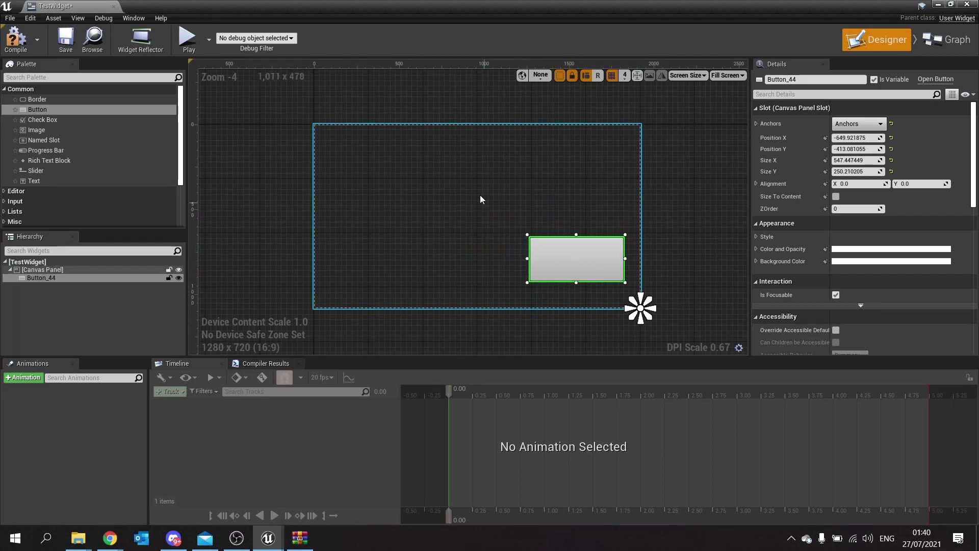
Step: Anchor Button_44 to the canvas centre and set Position X and Y to 0
left_click(859, 124)
left_click(888, 201)
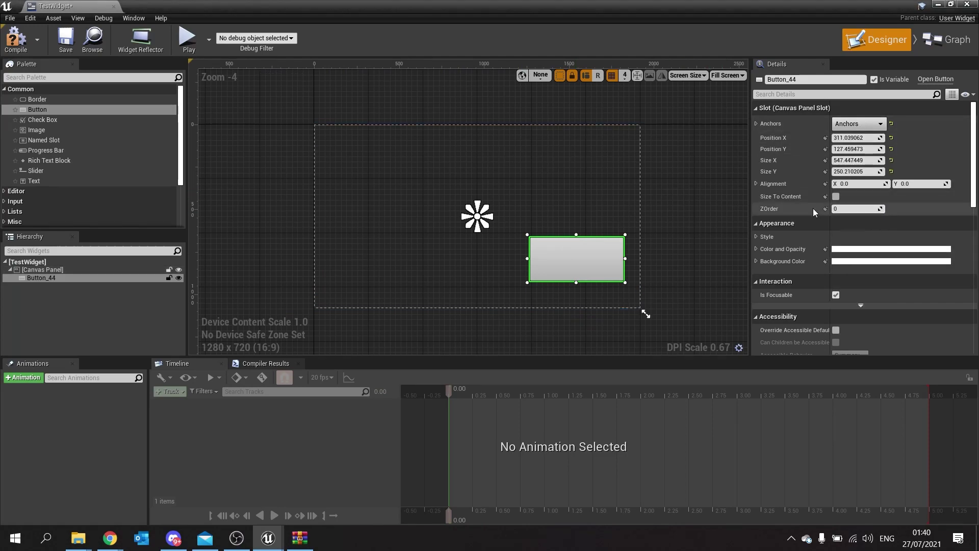
left_click(859, 138)
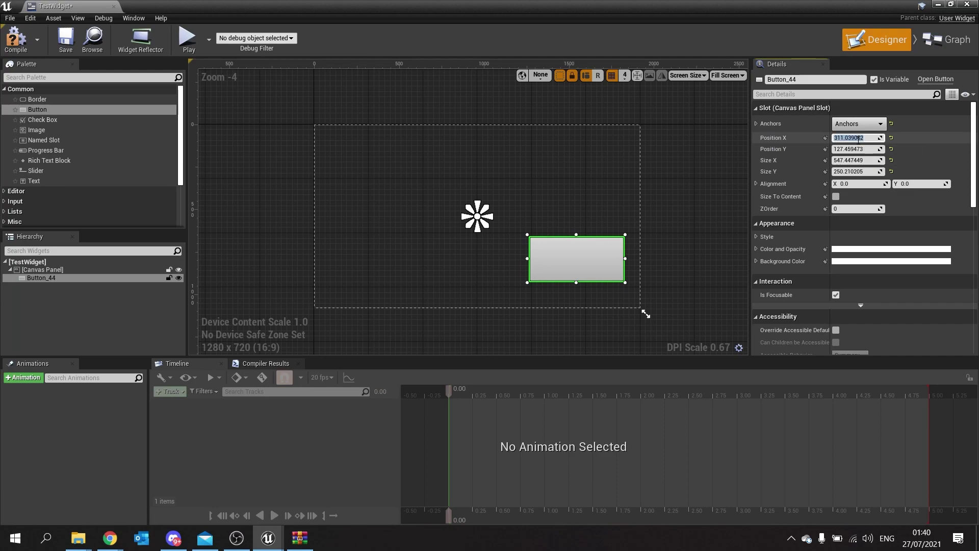
type("0")
key("Tab")
type("0")
key("Return")
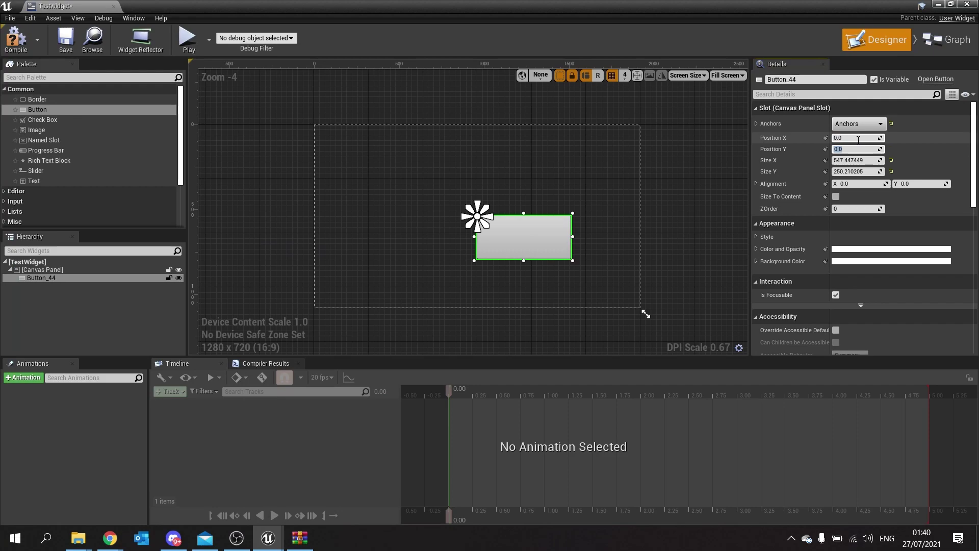
Step: Set Button_44's Alignment X and Alignment Y to 0.5 each
left_click(871, 185)
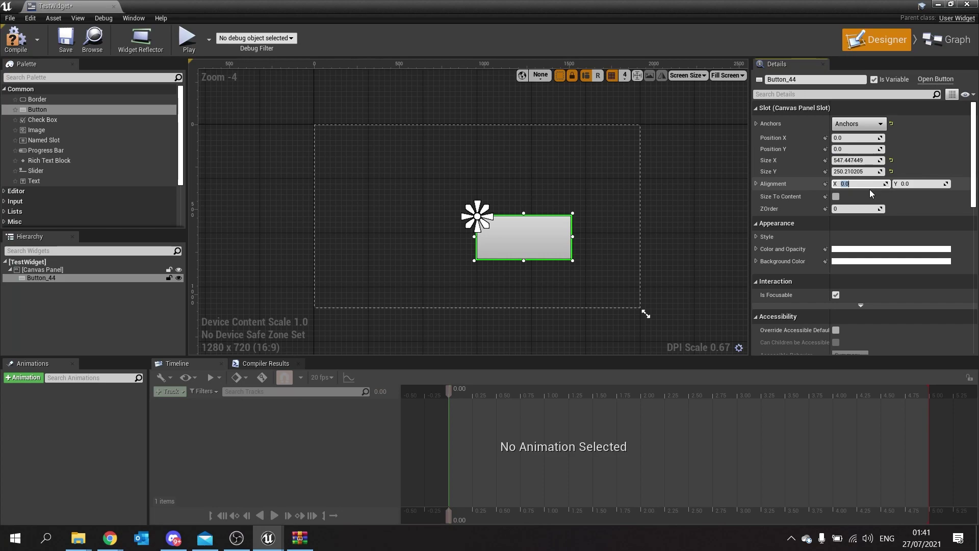
type("0.5")
key("Tab")
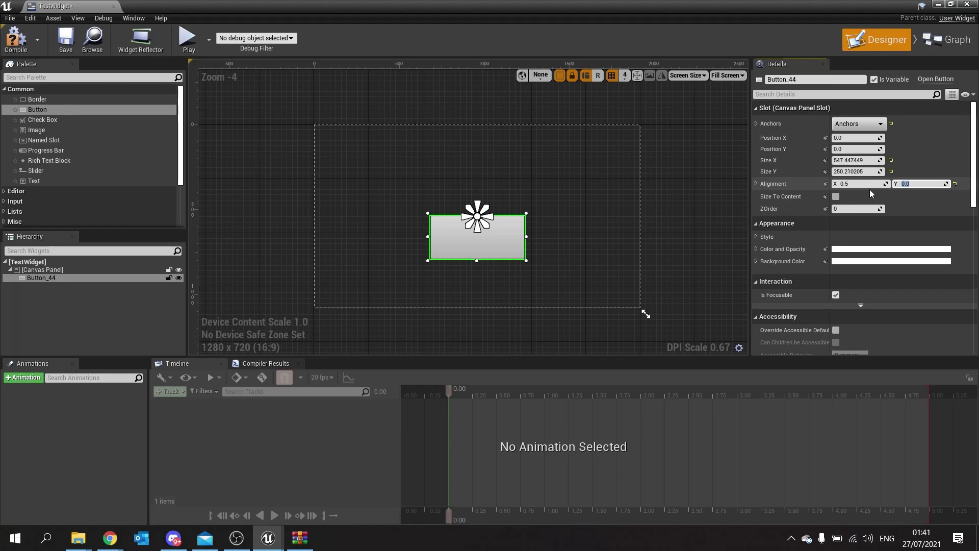
type("0.5")
key("Return")
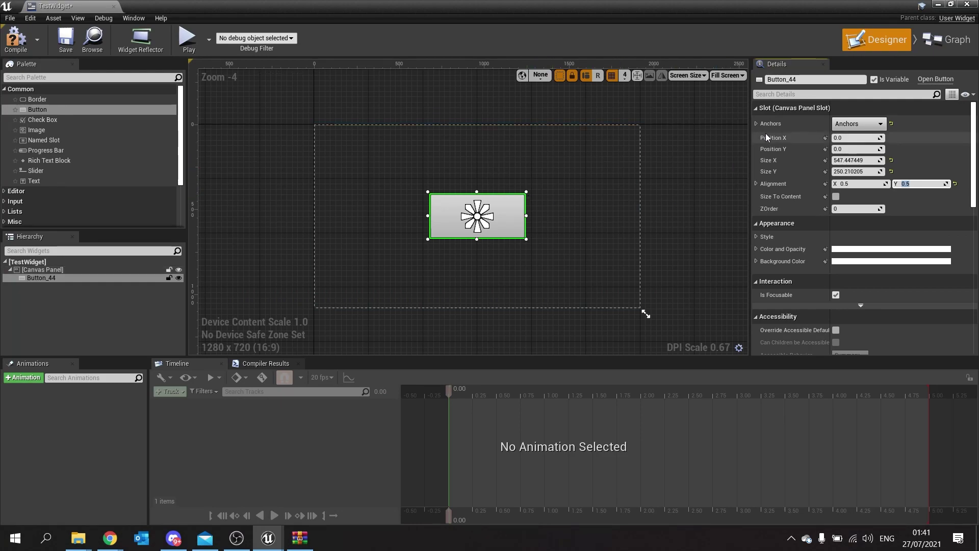
Step: Re-anchor the button top-left and move it toward the lower right, to 1597.72, 881.10
left_click(859, 123)
left_click(853, 157)
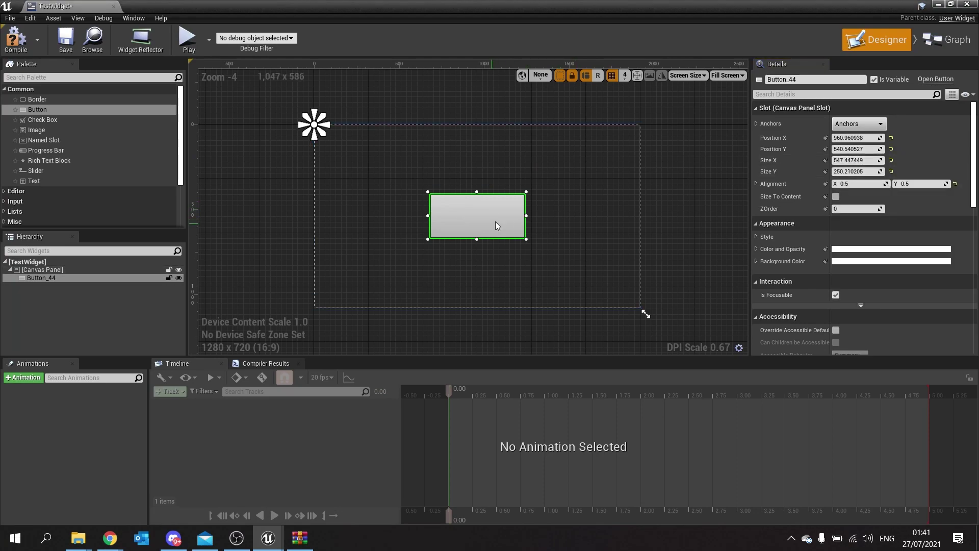
left_click_drag(495, 221, 623, 278)
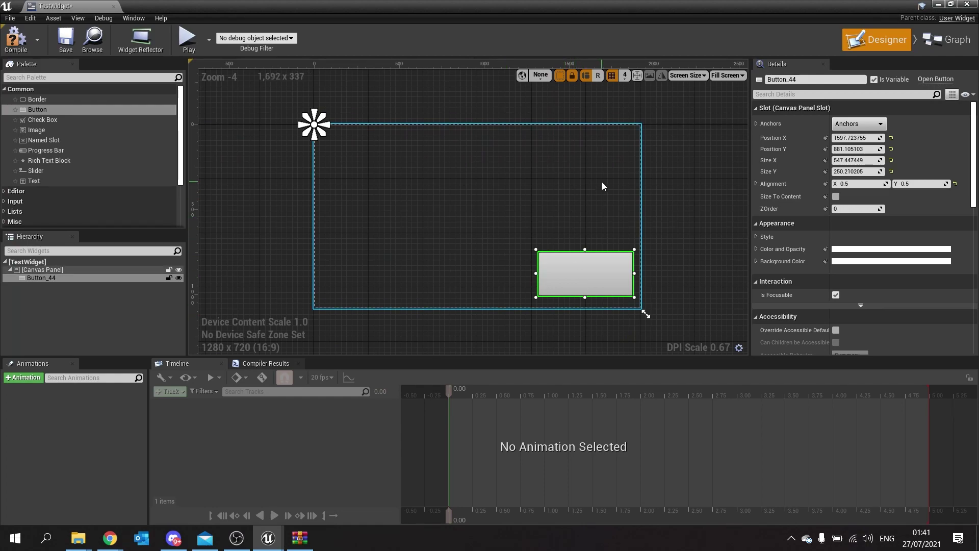
Step: Preview the widget at Apple iPhone X screen size (1624 × 750)
left_click(689, 76)
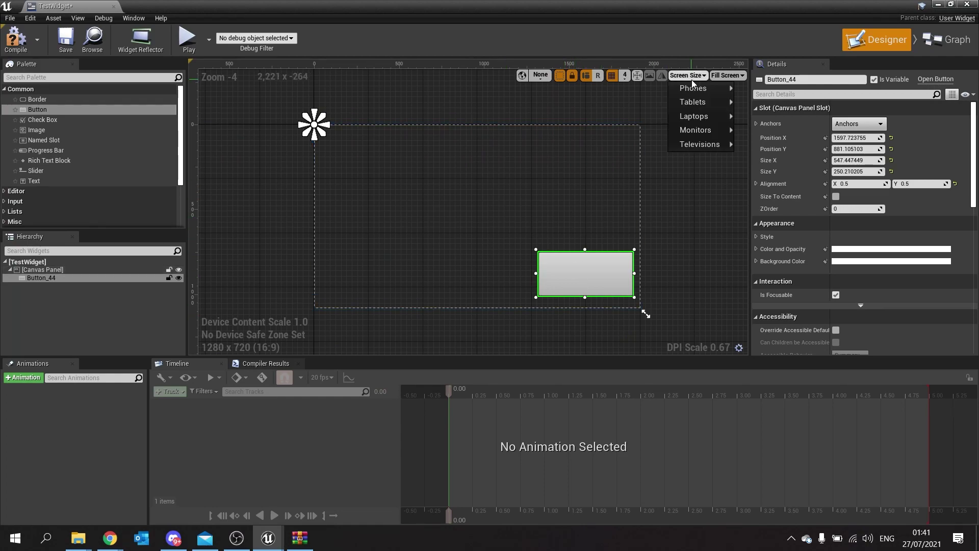
mouse_move(696, 95)
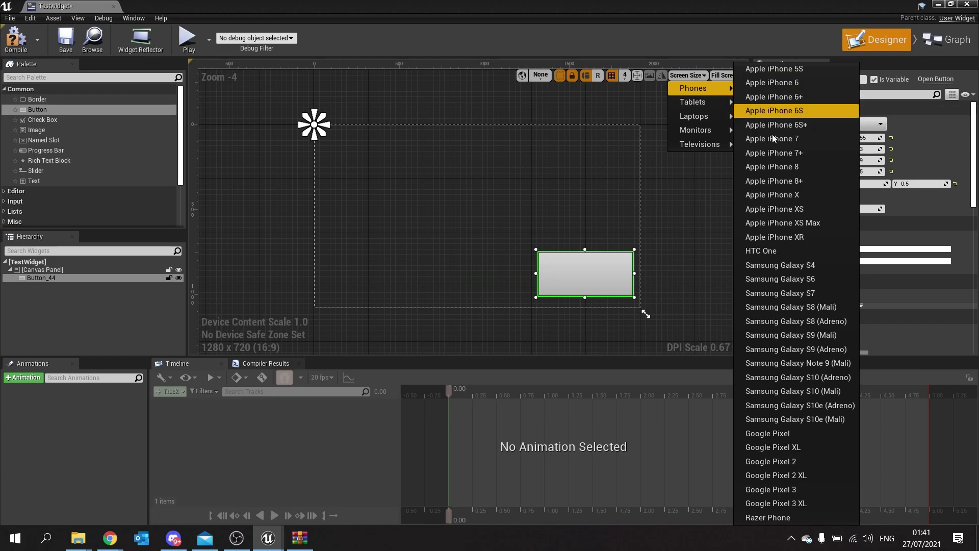
left_click(799, 195)
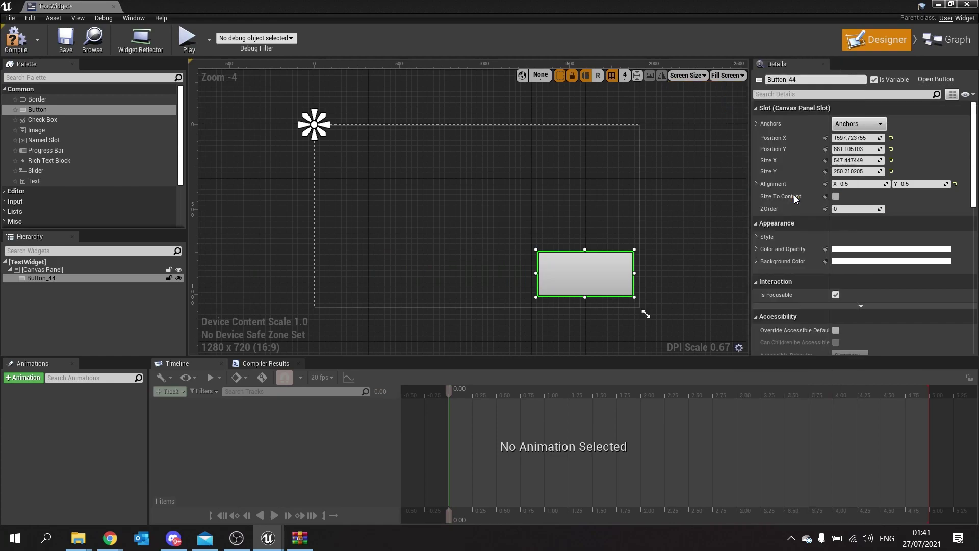
right_click_drag(694, 280, 660, 258)
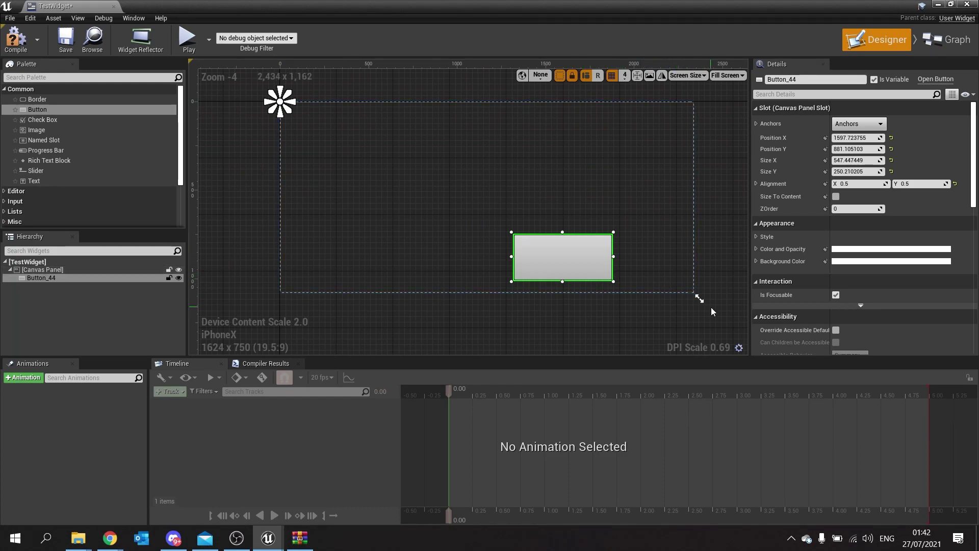
Step: Move the button into the corner and anchor it bottom-right
left_click_drag(594, 268, 666, 273)
left_click(859, 123)
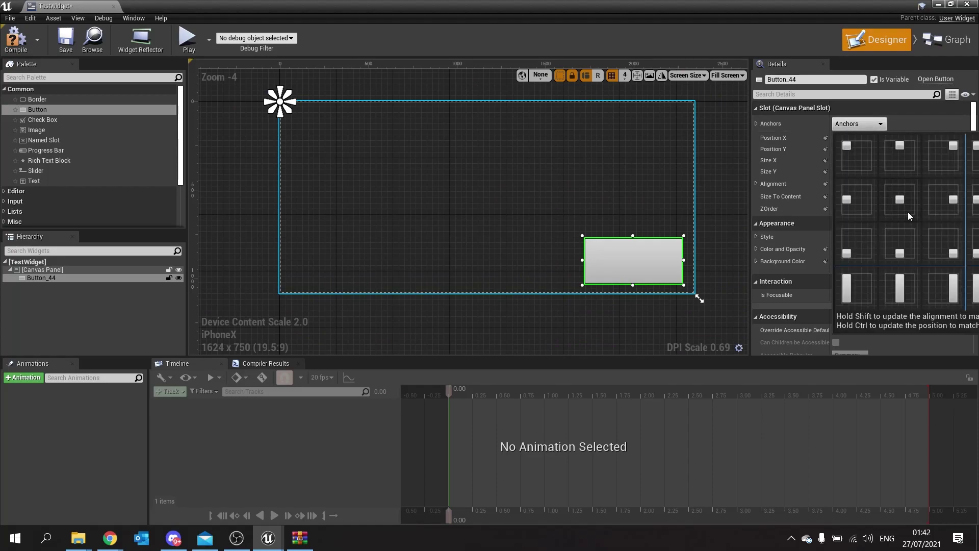
left_click(940, 248)
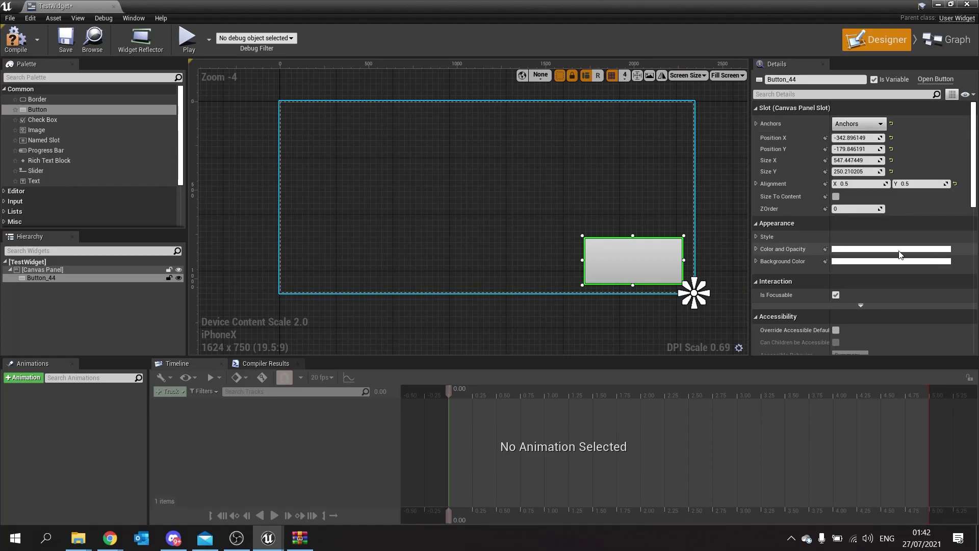
Step: Preview the widget at iPhone 6+, 1440x900 monitor, then 1366x768 laptop sizes
left_click(689, 75)
mouse_move(696, 88)
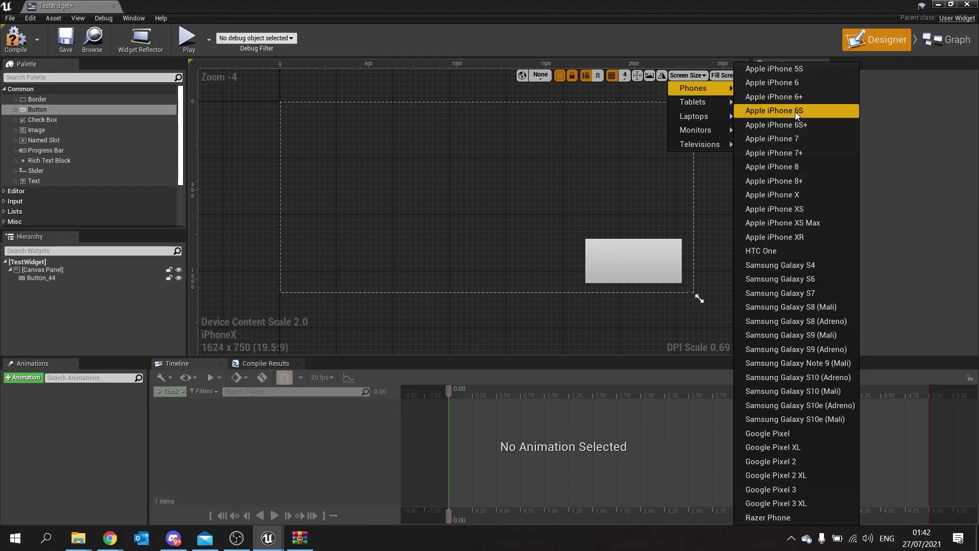
left_click(789, 97)
left_click(688, 75)
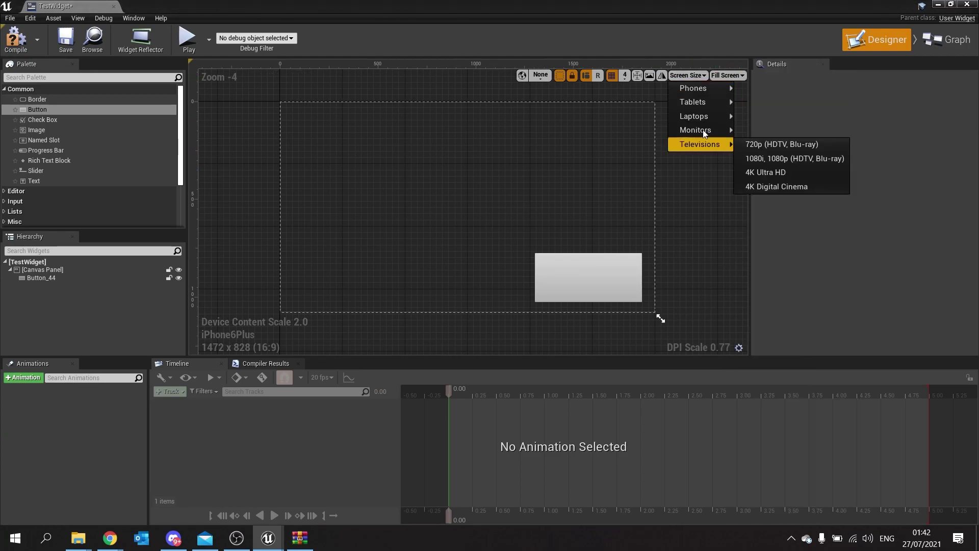
mouse_move(703, 130)
left_click(755, 133)
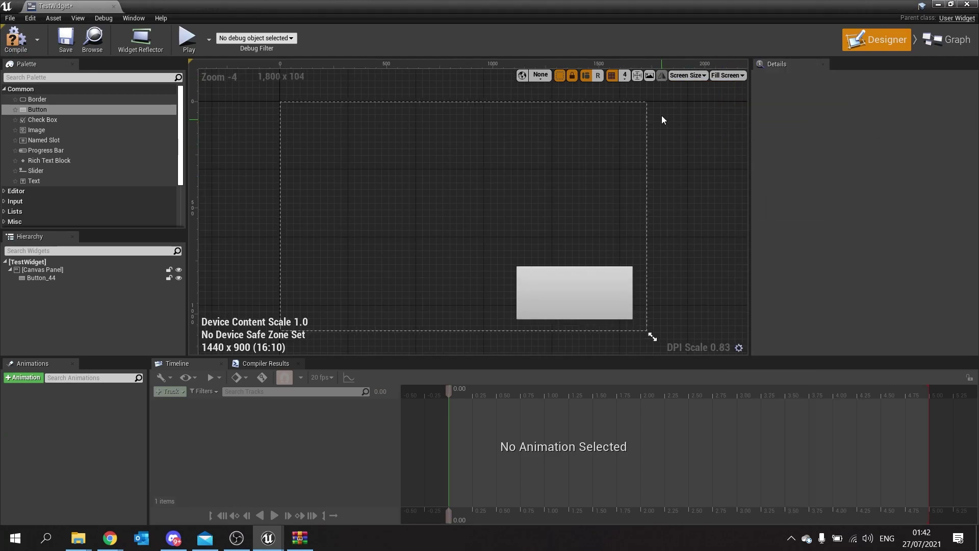
left_click(680, 80)
mouse_move(715, 114)
left_click(796, 201)
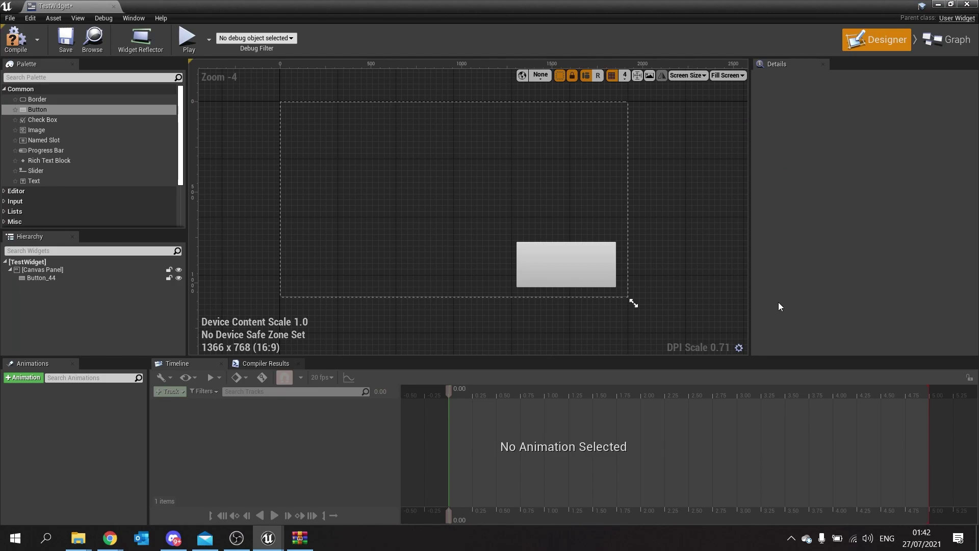